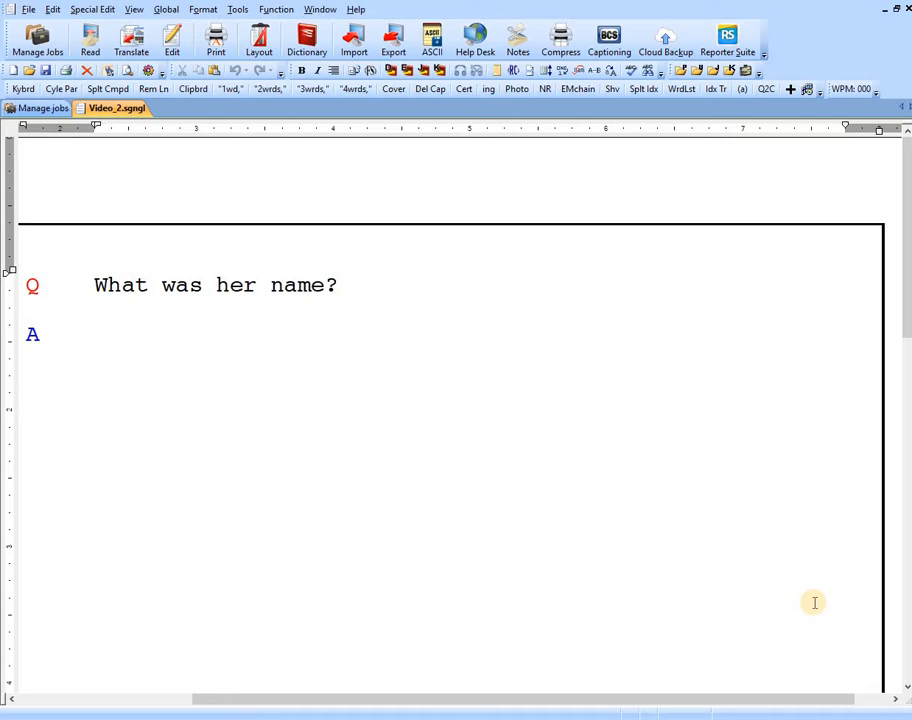
Write the woman's first name as the answer to "What was her name?"
{"action": "type", "text": "SU"}
{"action": "key", "text": "BackSpace"}
{"action": "type", "text": "uzehh"}
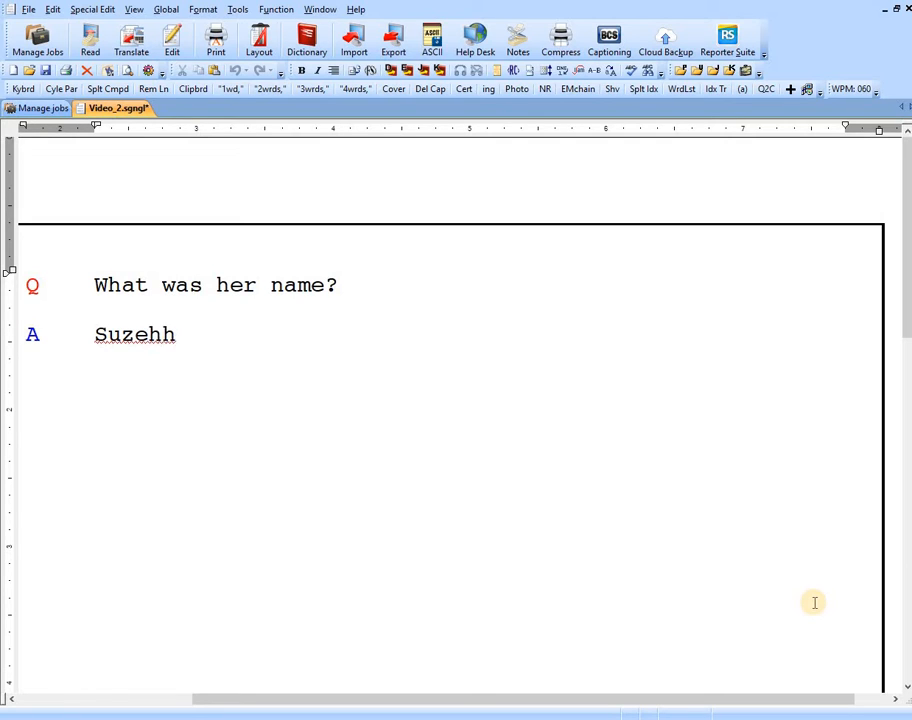
{"action": "key", "text": "BackSpace"}
{"action": "key", "text": "BackSpace"}
{"action": "type", "text": "tte"}
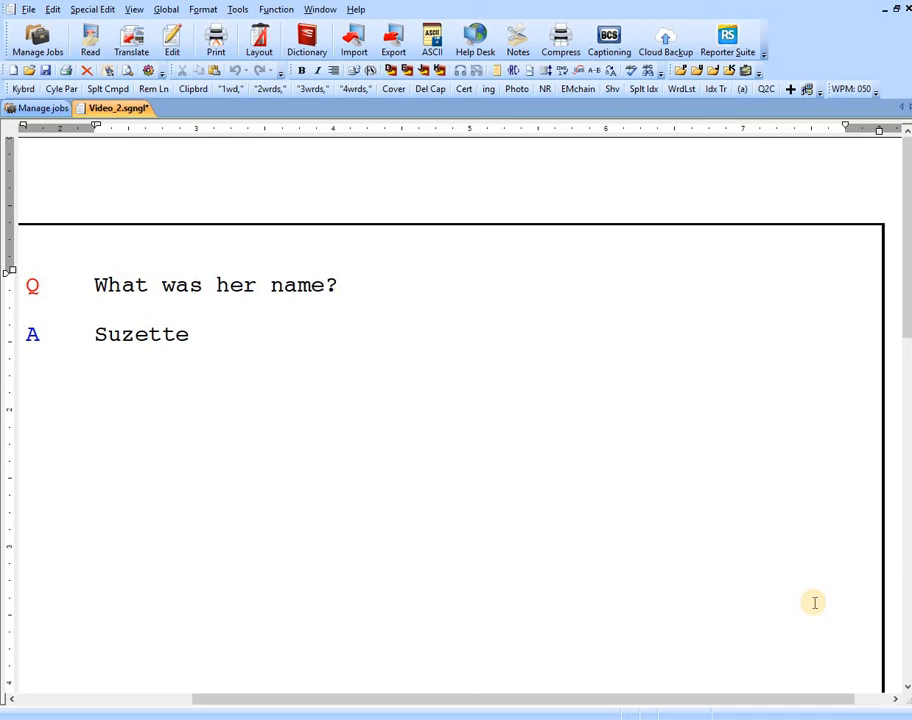
Define the name just written as a job dictionary entry with the steno outline /SOEUG, and end the answer with a period
{"action": "left_click", "coordinate": [227, 334]}
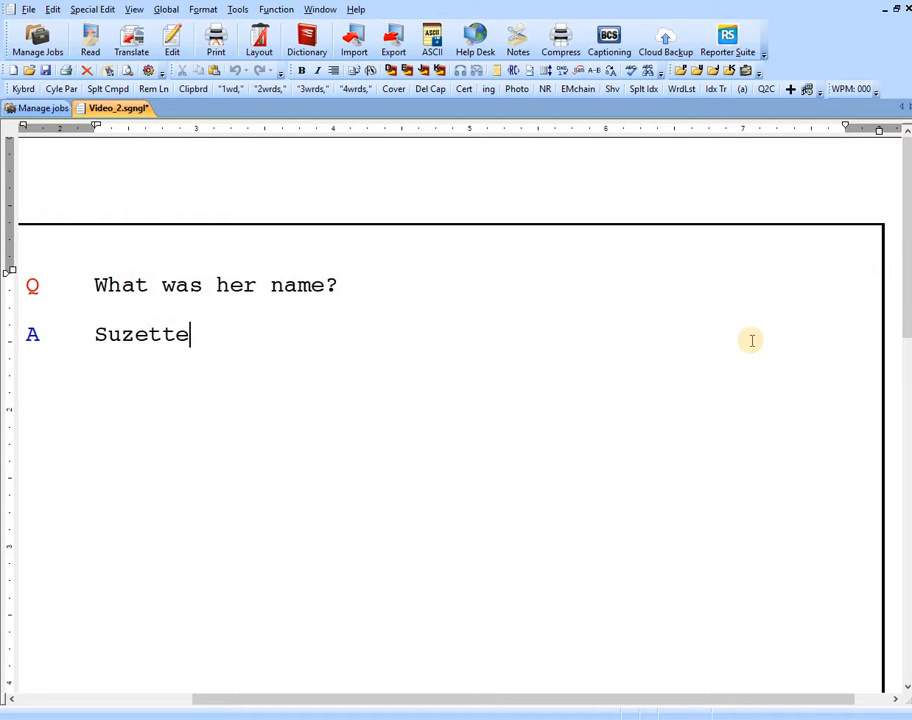
{"action": "type", "text": "/SOEUG"}
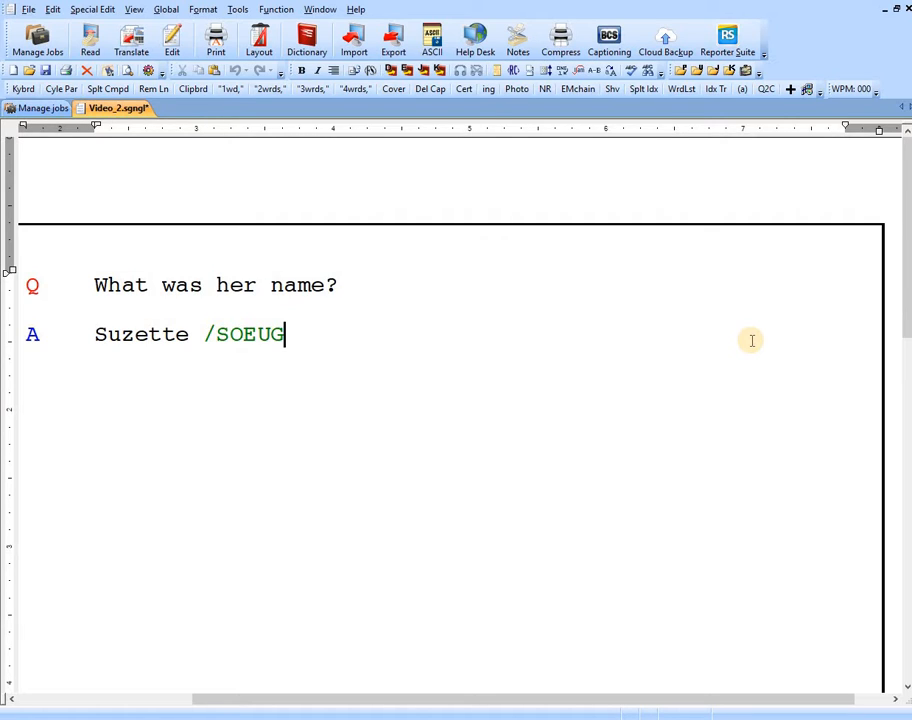
{"action": "type", "text": "/R*"}
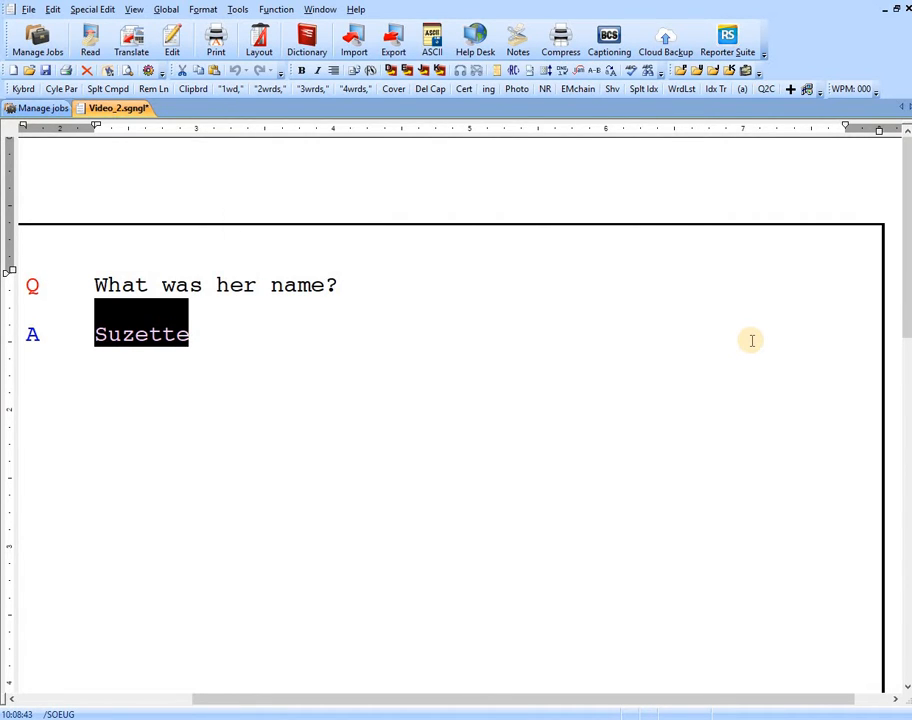
{"action": "type", "text": "."}
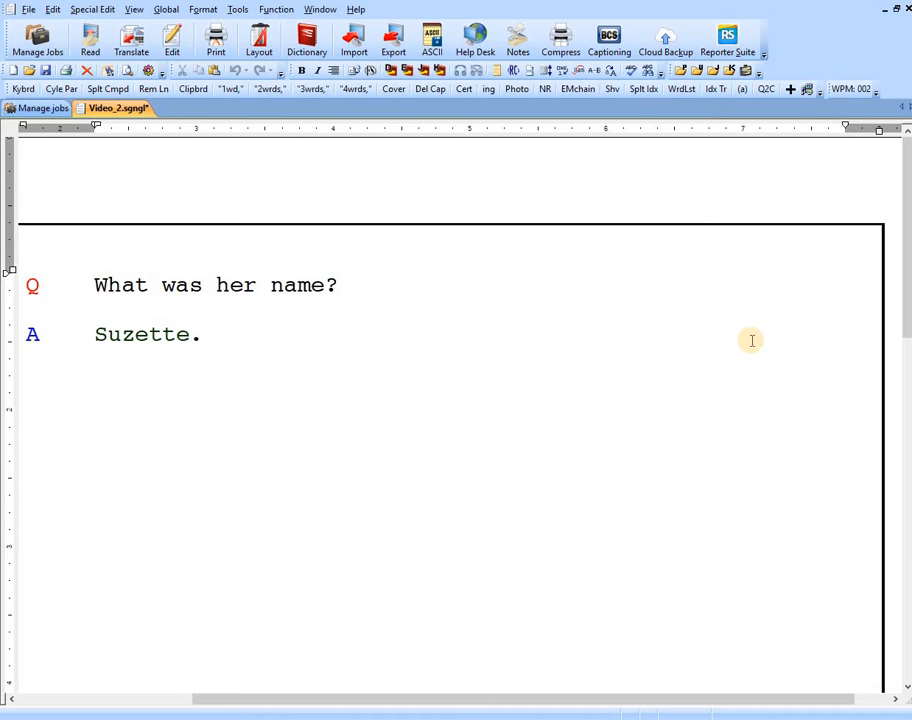
Examine the /SOEUG entry in the Video_2 job dictionary, including its steno and text, and close the dictionary
{"action": "left_click", "coordinate": [713, 73]}
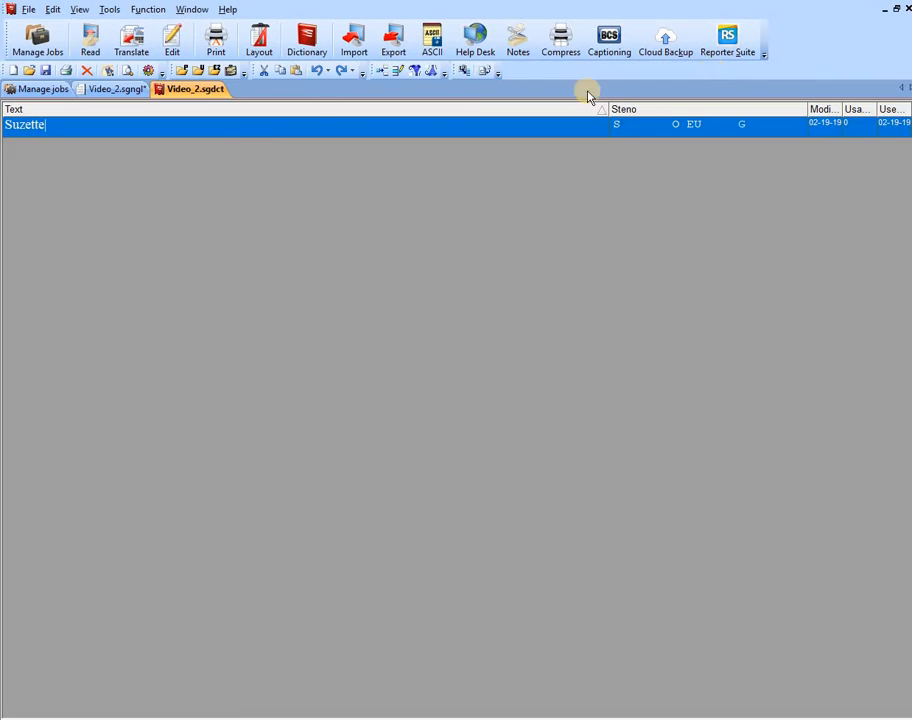
{"action": "double_click", "coordinate": [253, 132]}
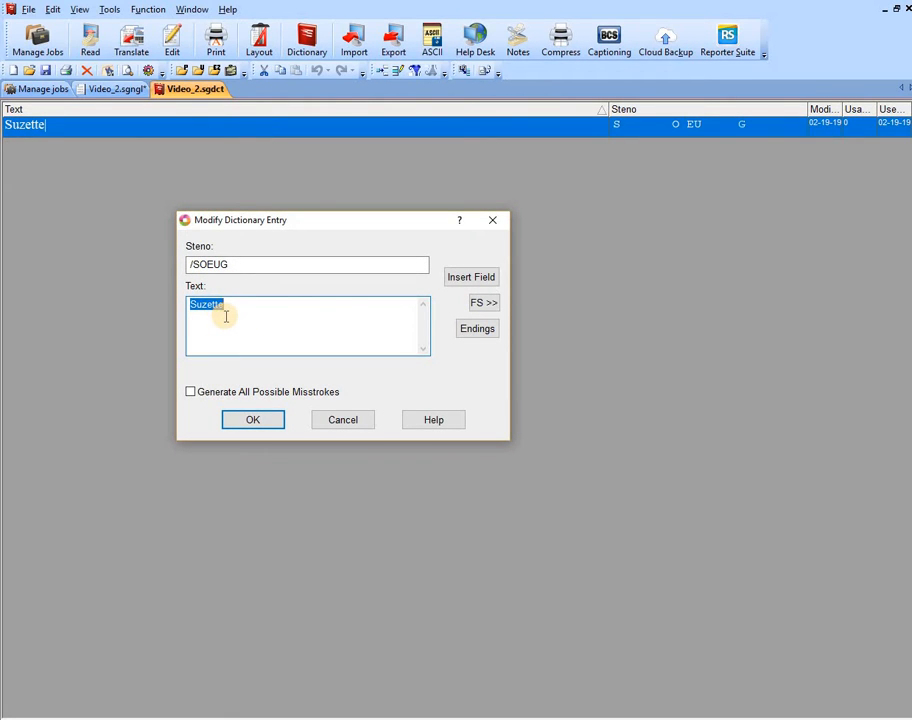
{"action": "left_click", "coordinate": [281, 424]}
{"action": "right_click", "coordinate": [205, 90]}
{"action": "left_click", "coordinate": [250, 119]}
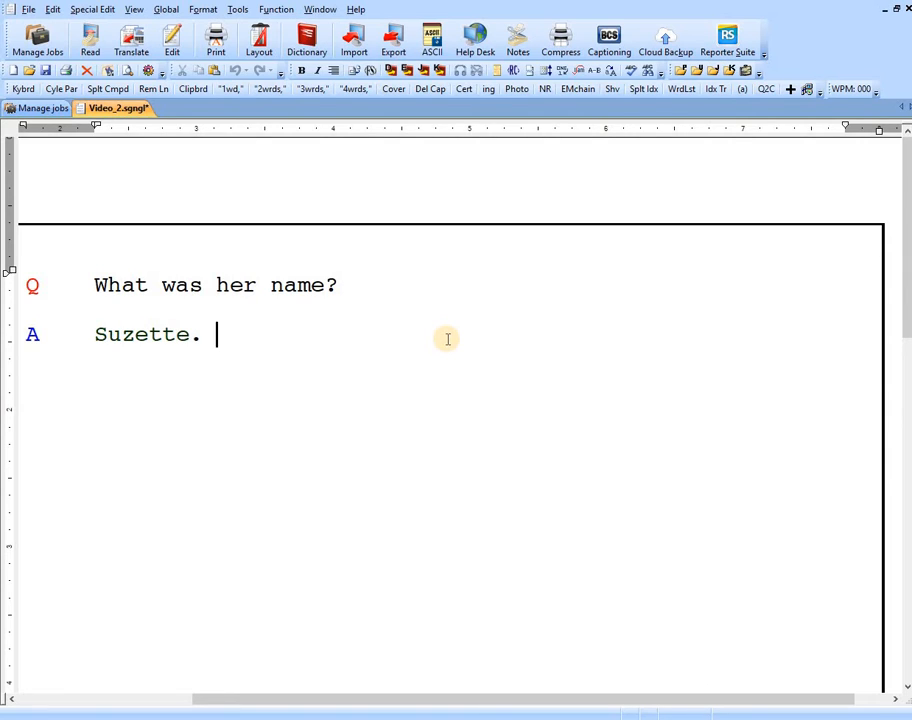
Continue the answer with a second sentence, "Her name was" followed by the same first name and a period
{"action": "type", "text": "Her name was /SAOEUG"}
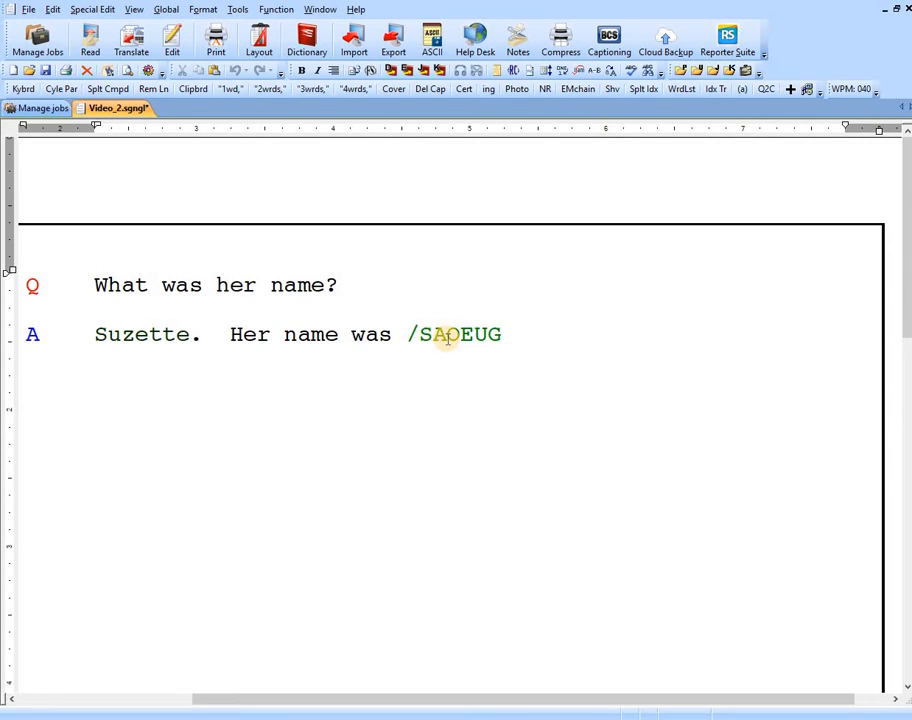
{"action": "key", "text": "BackSpace"}
{"action": "key", "text": "BackSpace"}
{"action": "key", "text": "BackSpace"}
{"action": "key", "text": "BackSpace"}
{"action": "key", "text": "BackSpace"}
{"action": "key", "text": "BackSpace"}
{"action": "key", "text": "BackSpace"}
{"action": "type", "text": "Suzette."}
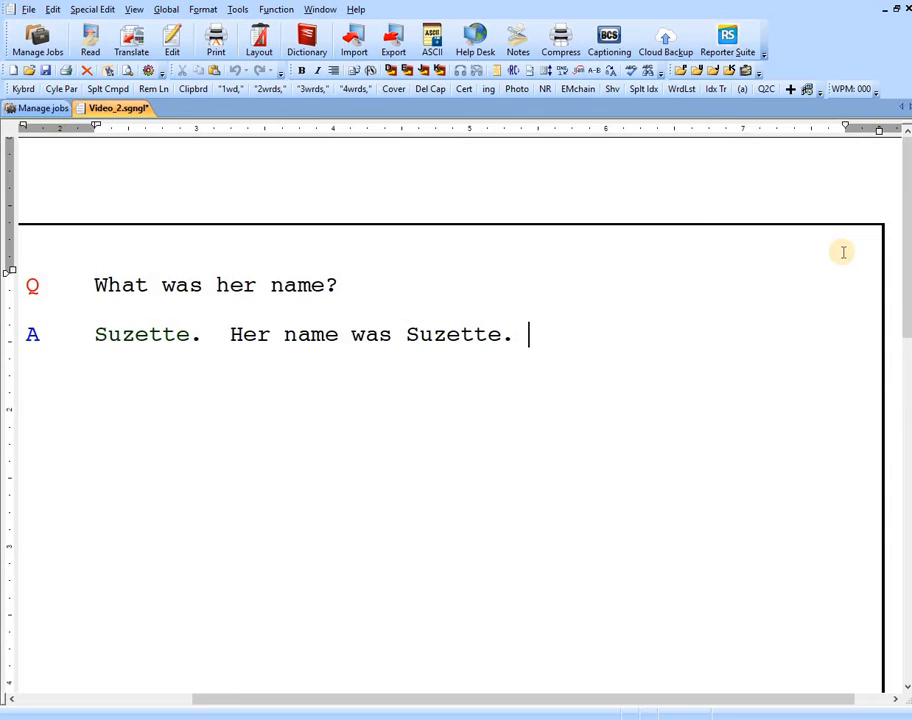
Add an answer with the name in capitals, defined with the outline /OEUG, and a following answer reading "Her name was" plus the name
{"action": "key", "text": "Return"}
{"action": "type", "text": "SUZETTE"}
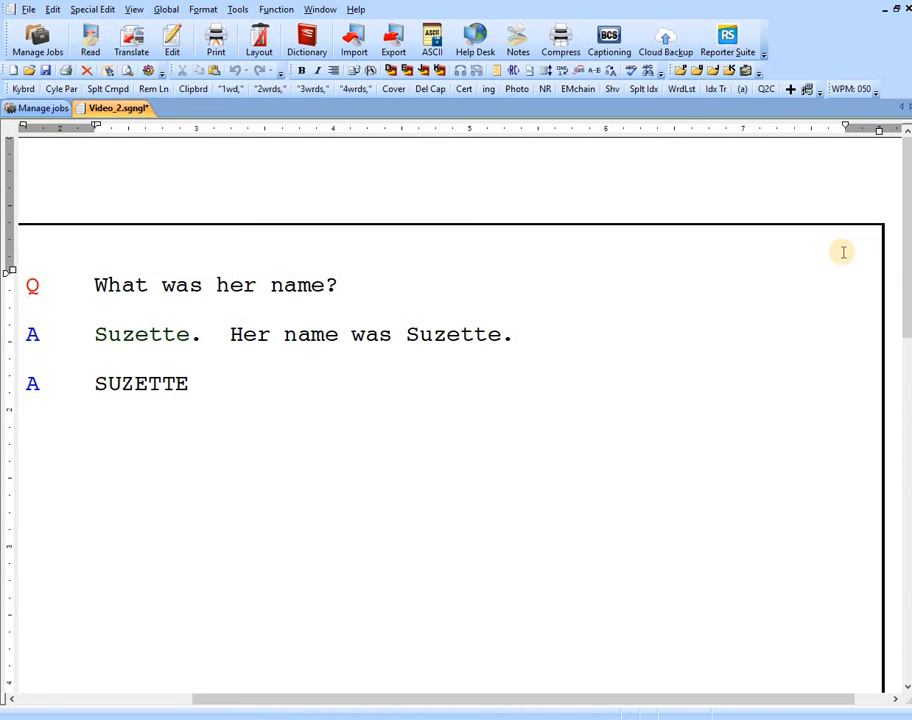
{"action": "type", "text": " /OEUG"}
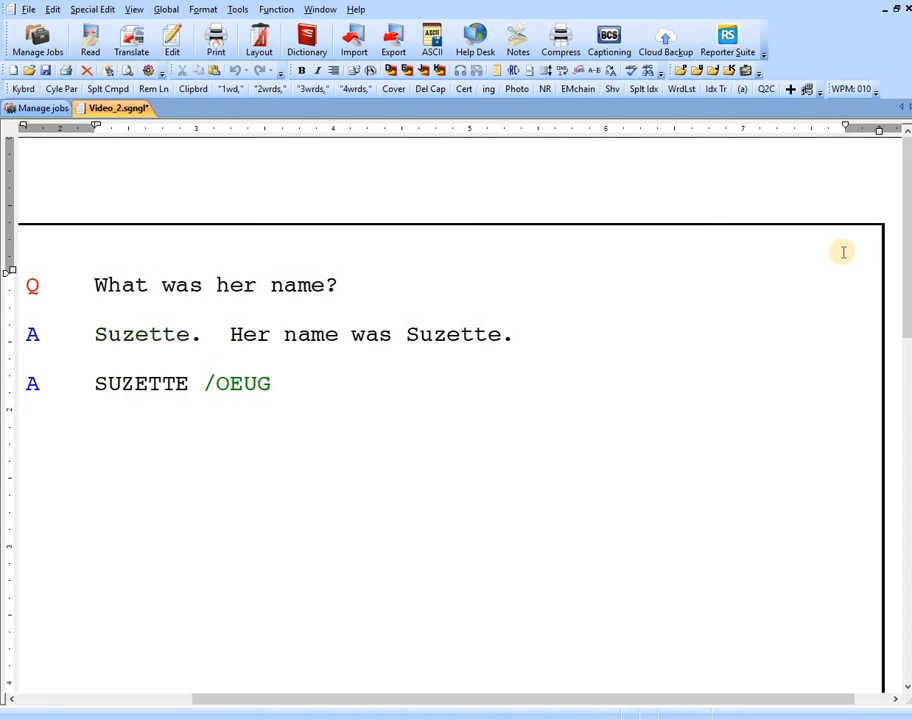
{"action": "type", "text": " /R*"}
{"action": "key", "text": "BackSpace"}
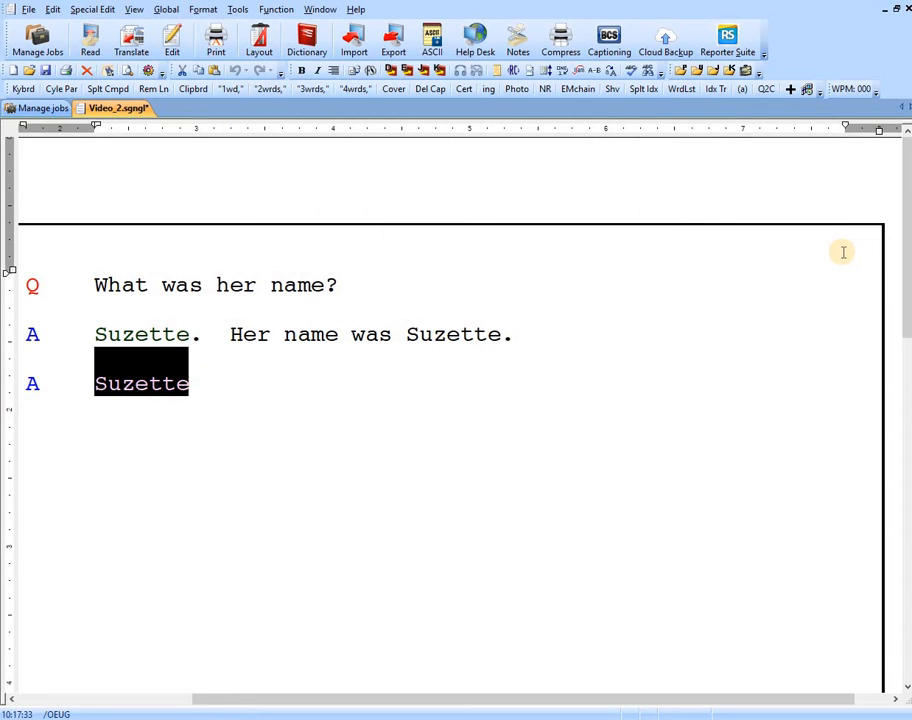
{"action": "type", "text": "Her"}
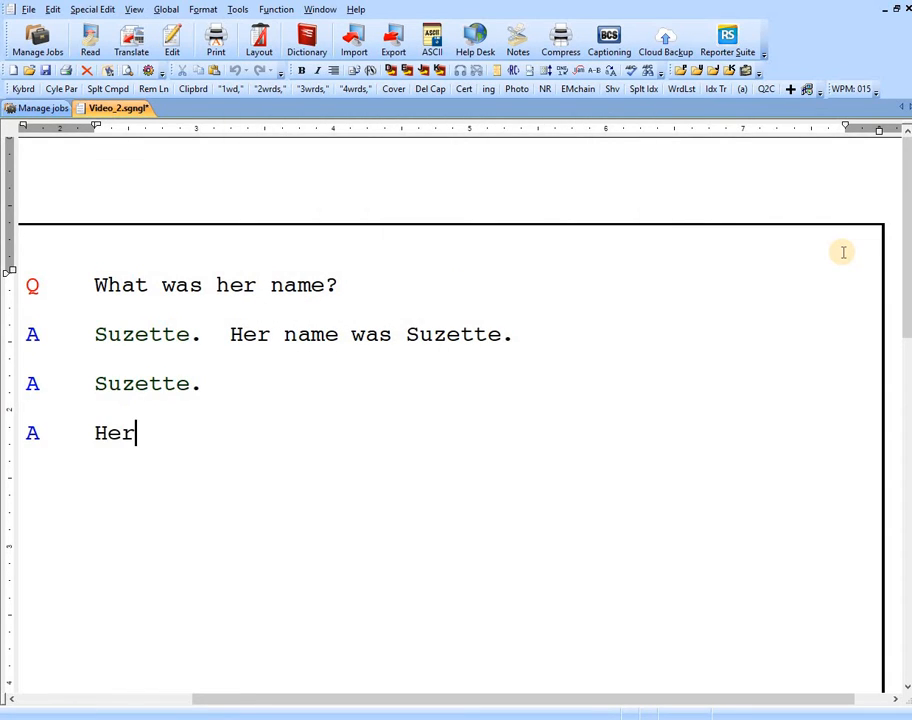
{"action": "type", "text": " name was Suzette."}
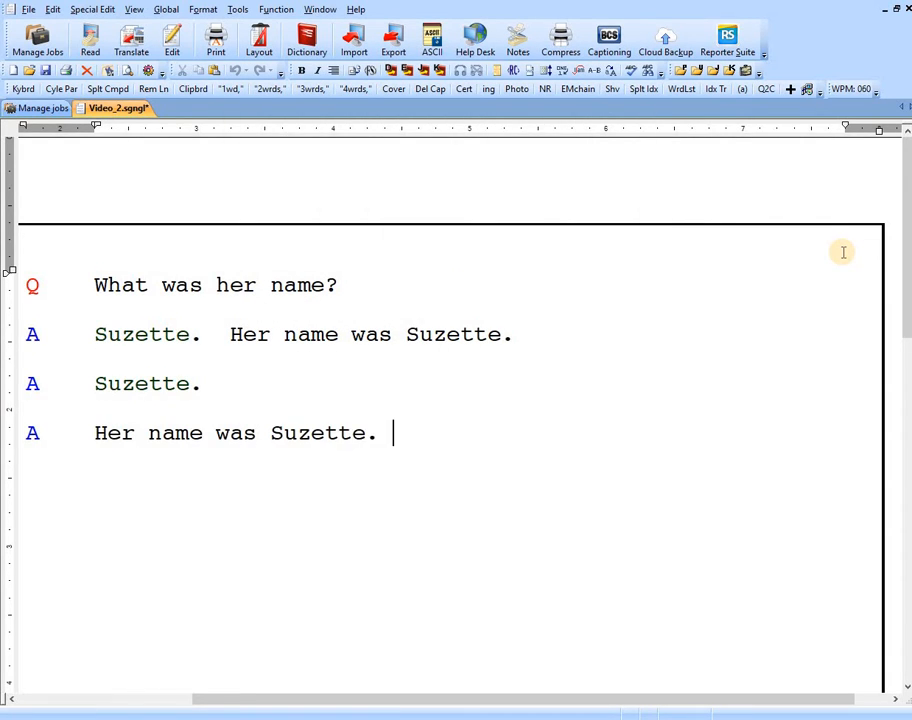
Examine the /OEUG entry in the Video_2 job dictionary, then save and close the dictionary
{"action": "left_click", "coordinate": [681, 89]}
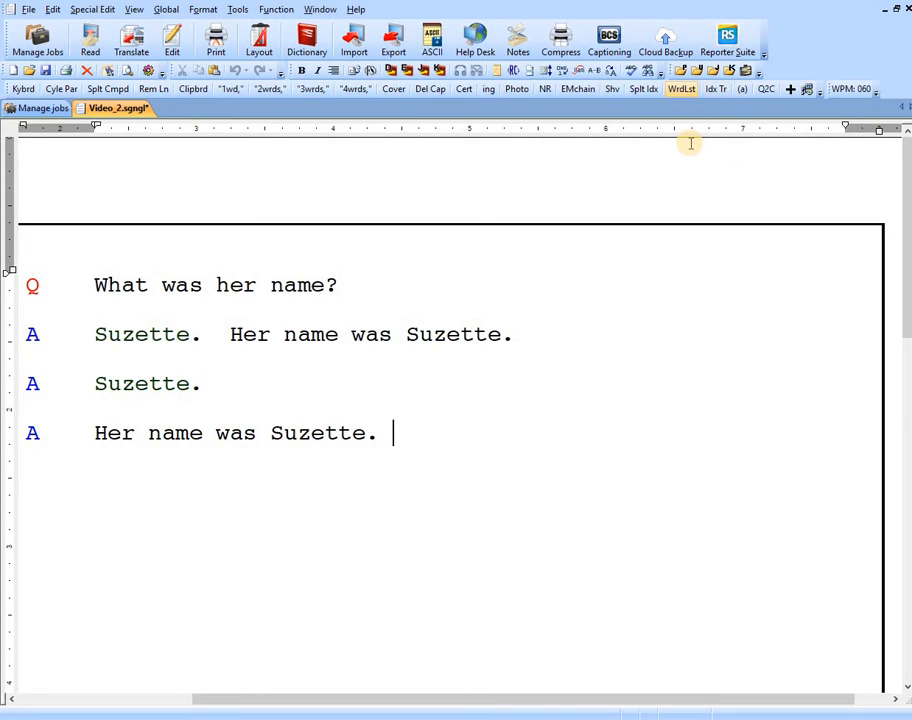
{"action": "left_click", "coordinate": [715, 72]}
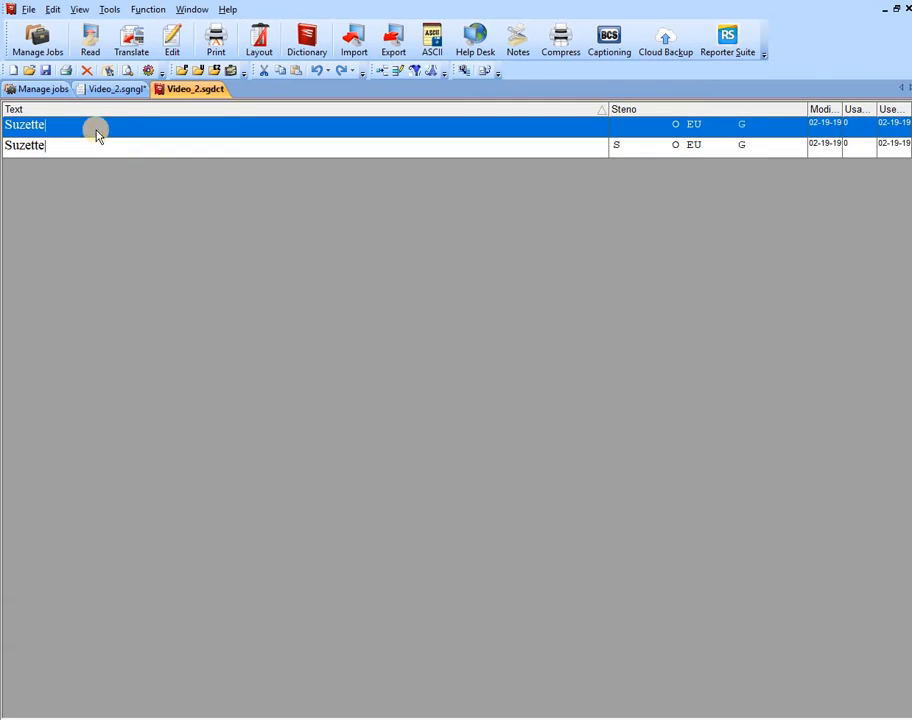
{"action": "double_click", "coordinate": [238, 128]}
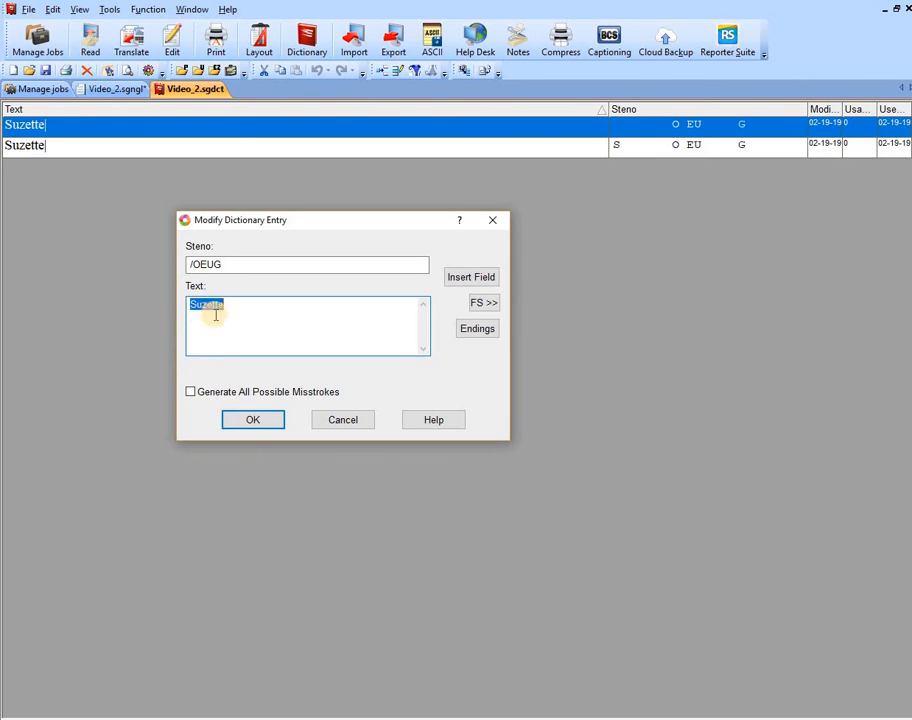
{"action": "left_click", "coordinate": [251, 419]}
{"action": "right_click", "coordinate": [195, 90]}
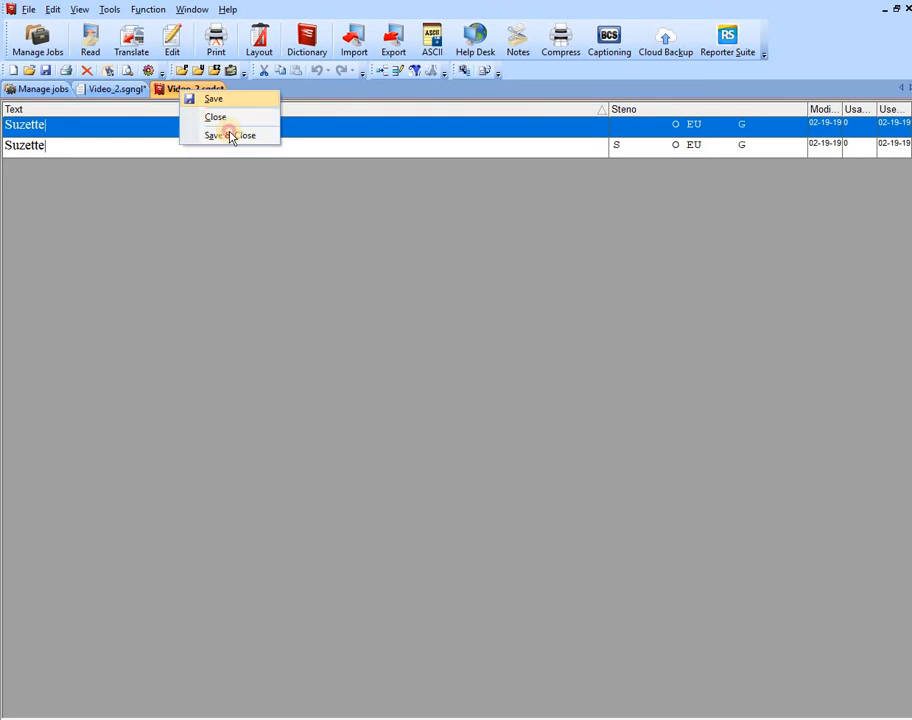
{"action": "left_click", "coordinate": [226, 132]}
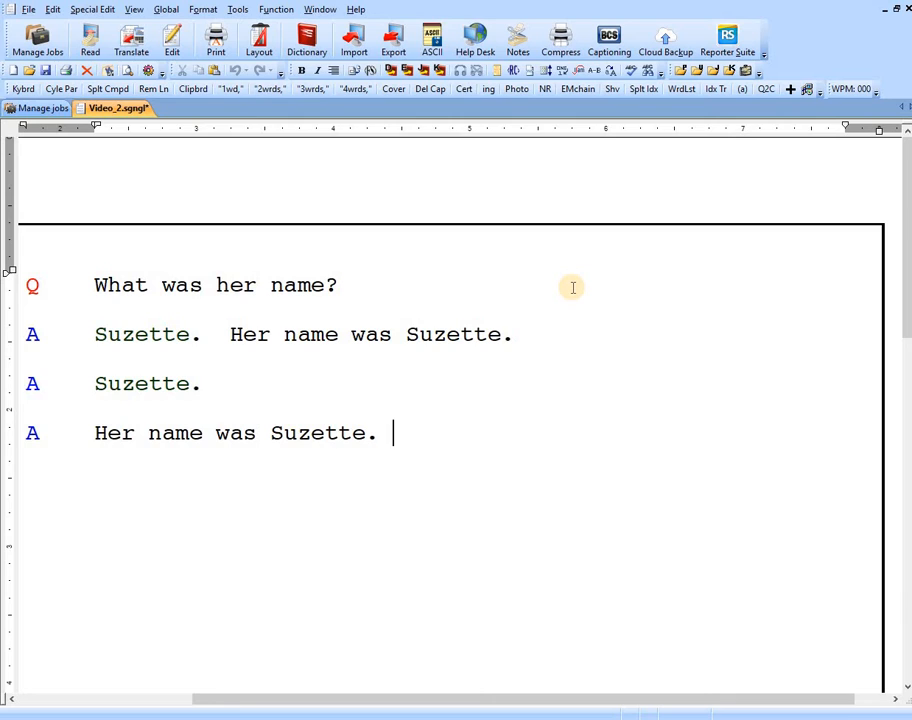
Add the question "What kind of car was it?" and the answer "It was a Nissan Rogue"
{"action": "key", "text": "Return"}
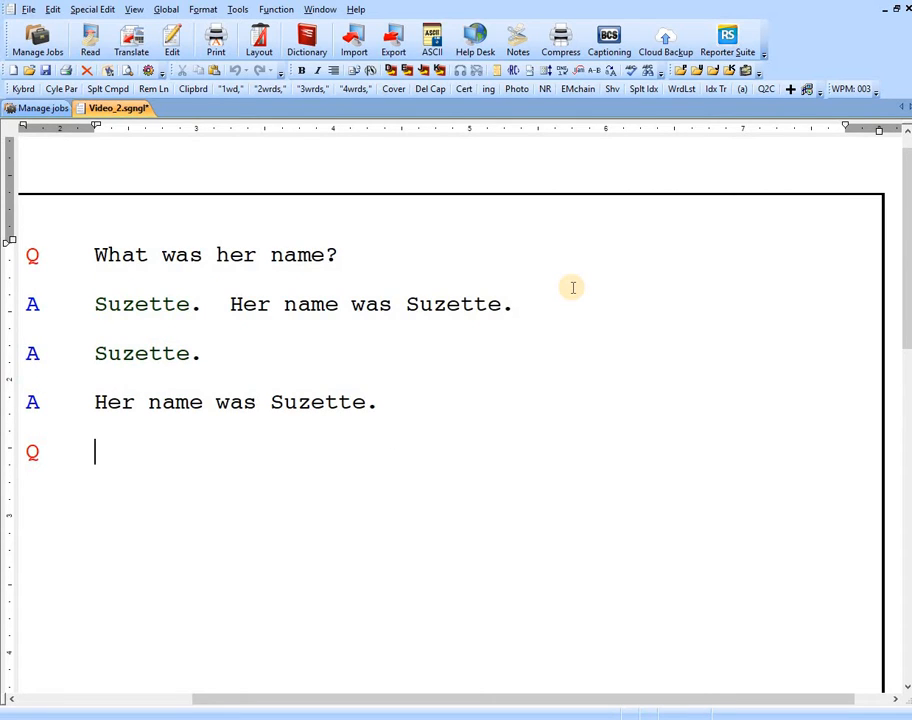
{"action": "type", "text": "What kind of car was"}
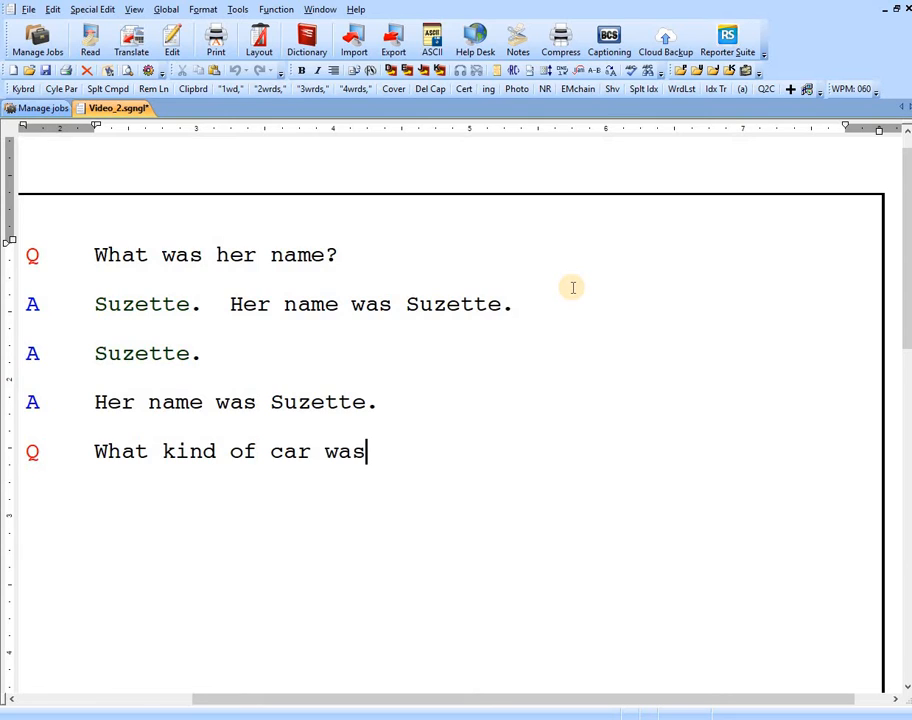
{"action": "type", "text": " /EUT?"}
{"action": "key", "text": "Return"}
{"action": "type", "text": "It was a Nissan Rogue"}
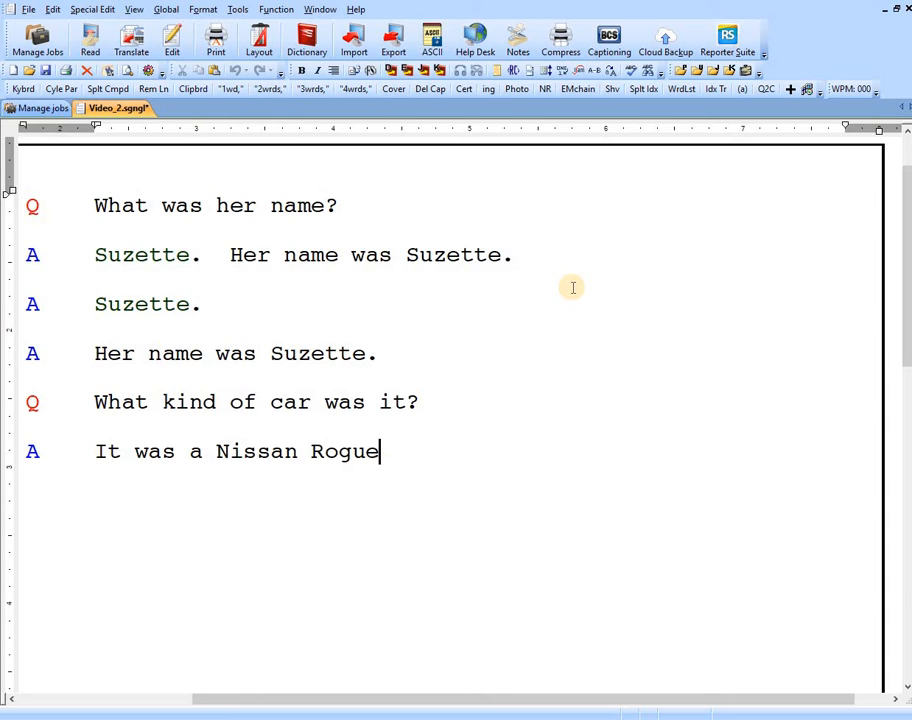
Define the two-word phrase "Nissan Rogue" with the steno outline /TPHOEUG in the job dictionary, and end the answer with a period
{"action": "key", "text": "ctrl+s"}
{"action": "type", "text": "/TPHOEUG"}
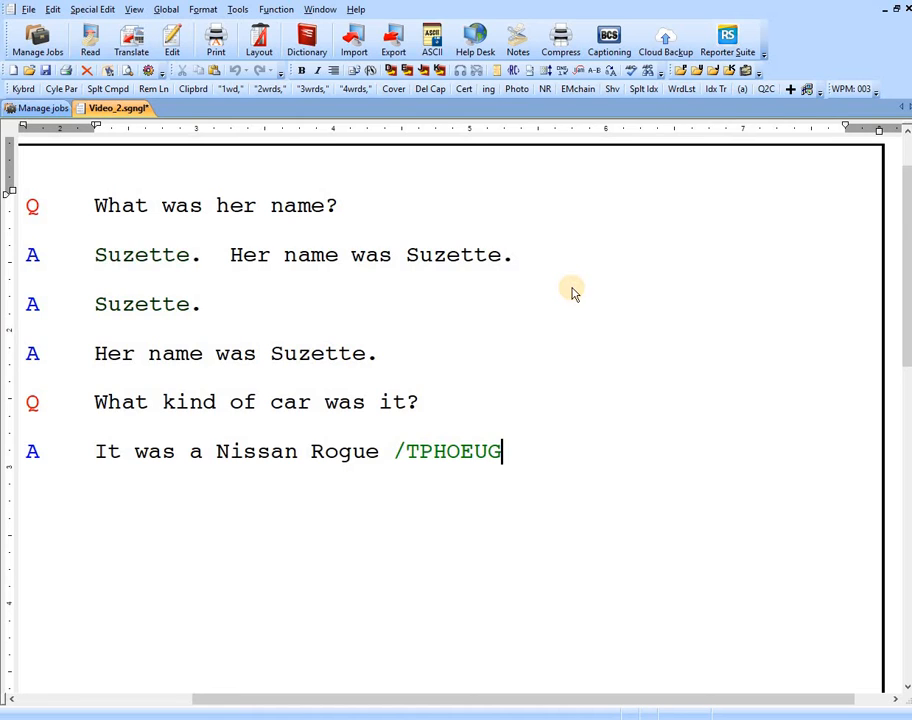
{"action": "key", "text": "ctrl+g"}
{"action": "type", "text": "."}
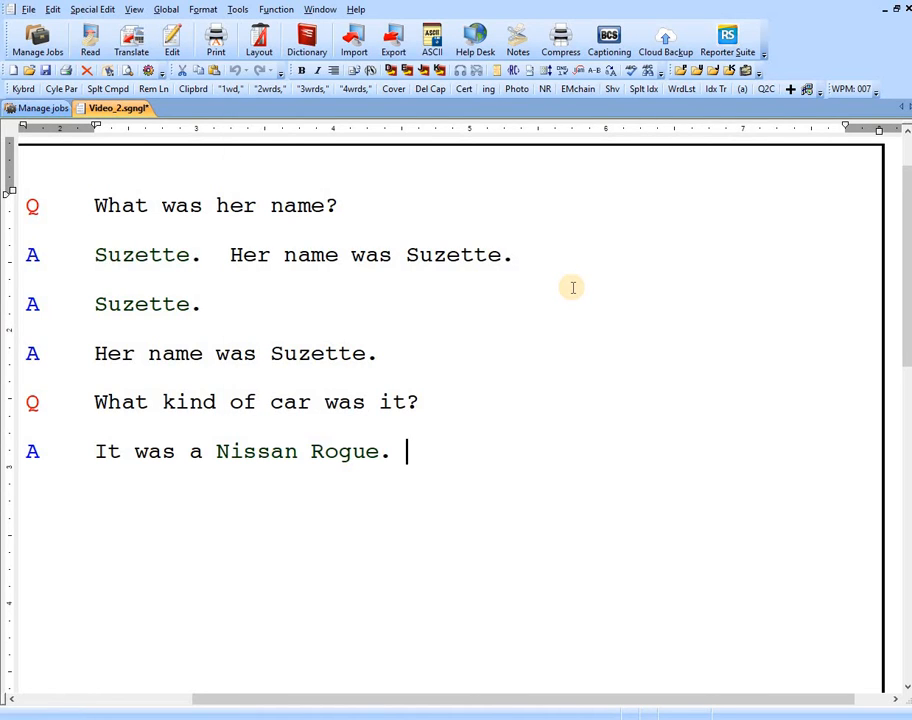
Examine the /TPHOEUG entry in the Video_2 job dictionary and close the dictionary
{"action": "left_click", "coordinate": [728, 70]}
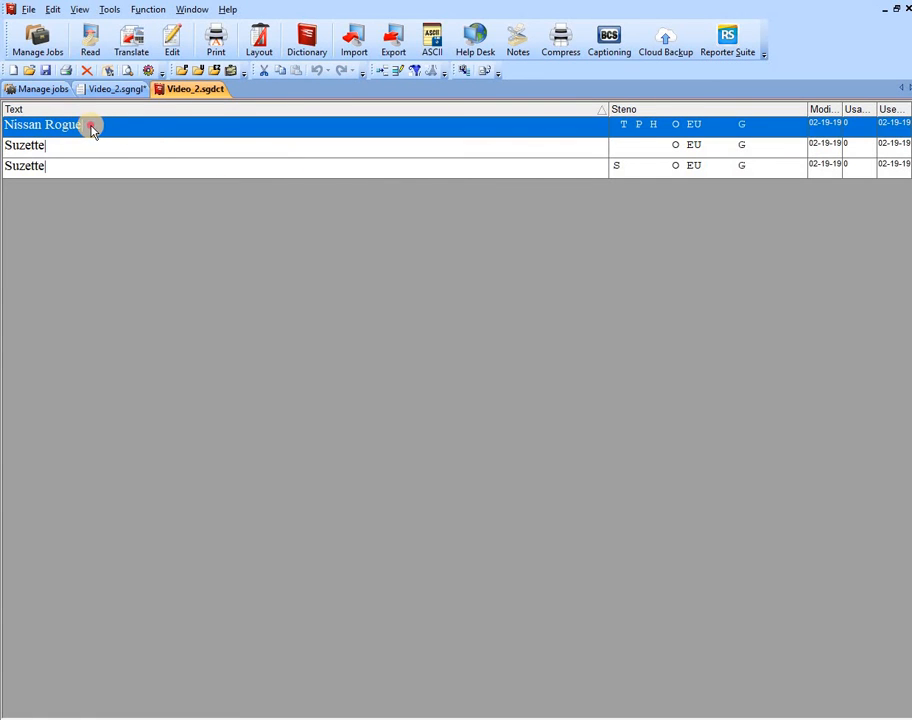
{"action": "double_click", "coordinate": [91, 129]}
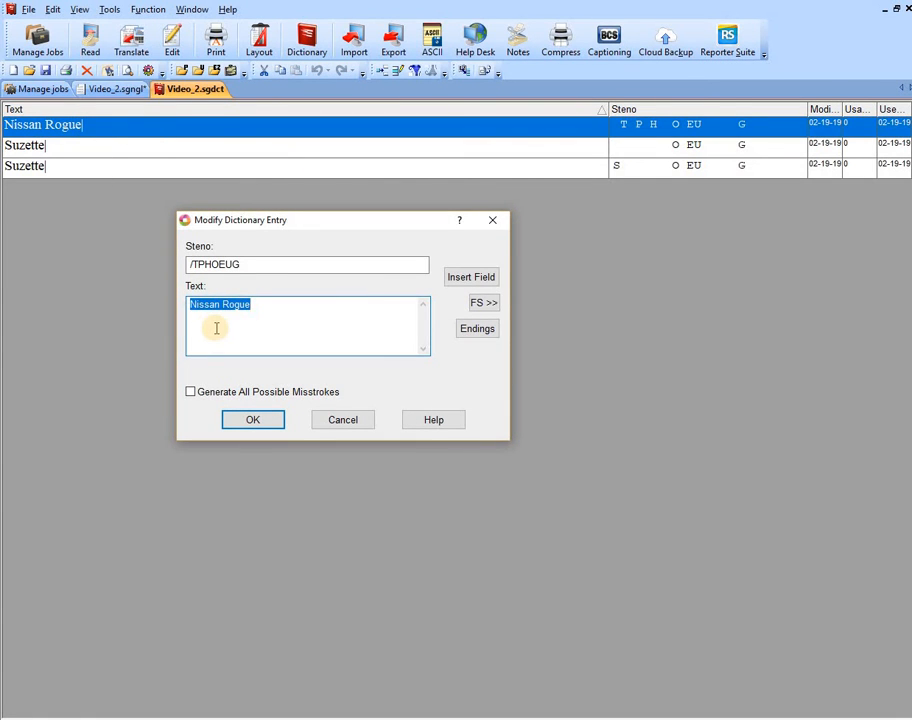
{"action": "left_click", "coordinate": [268, 419]}
{"action": "right_click", "coordinate": [194, 93]}
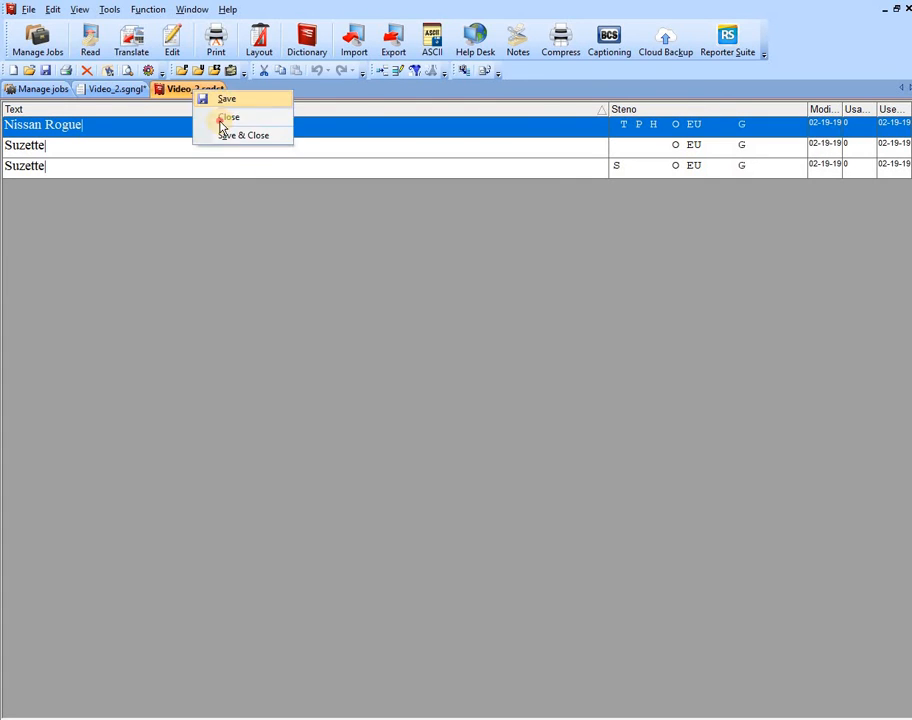
{"action": "left_click", "coordinate": [226, 116]}
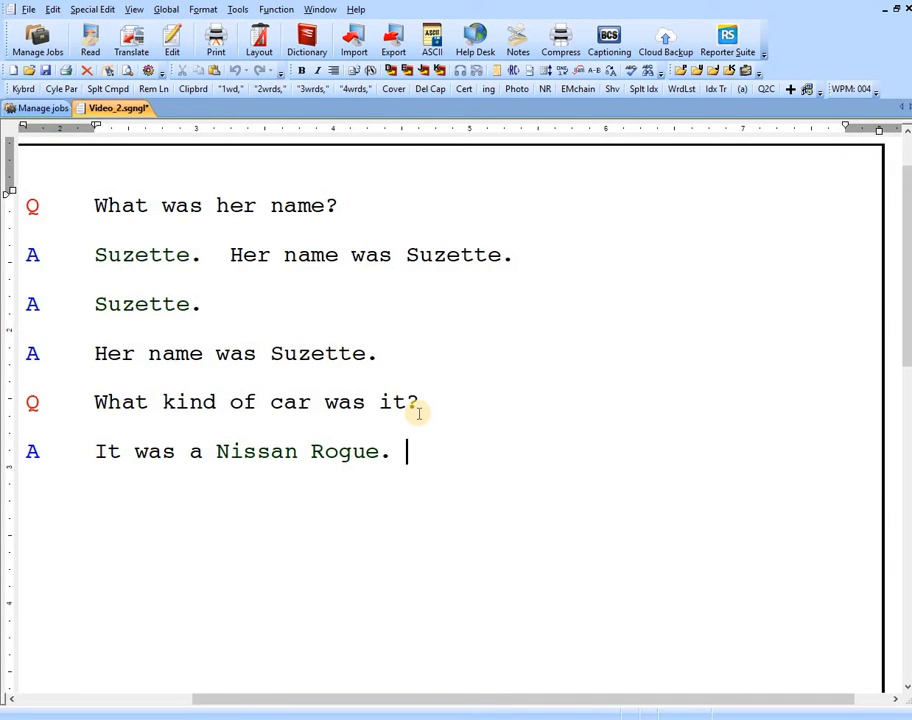
Add a new answer reading "Now, of course I can just write Nissan Rogue."
{"action": "key", "text": "Return"}
{"action": "type", "text": "Now"}
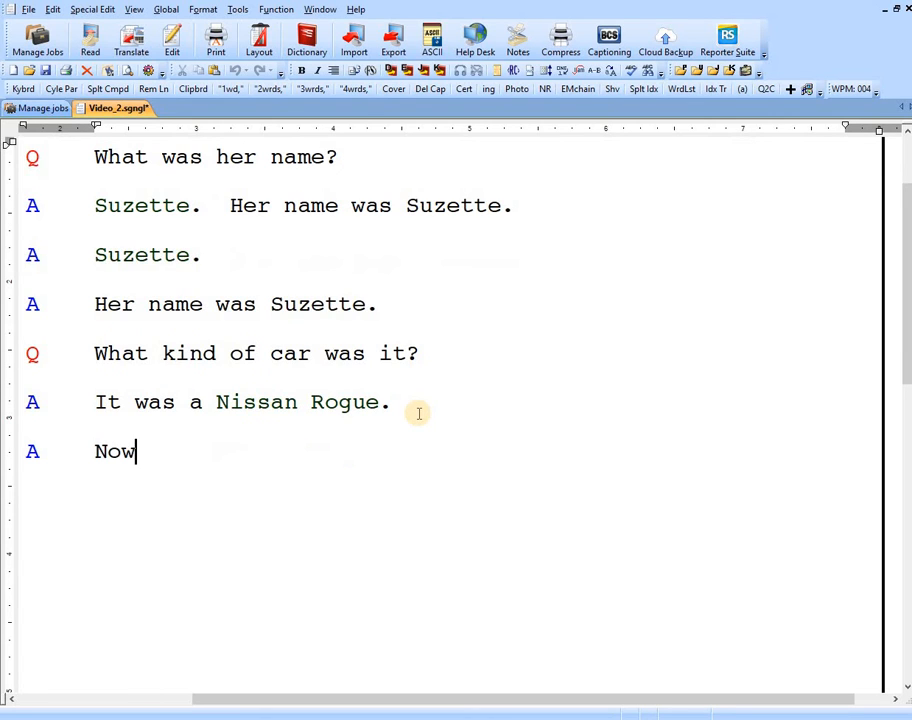
{"action": "type", "text": ", of course I can just"}
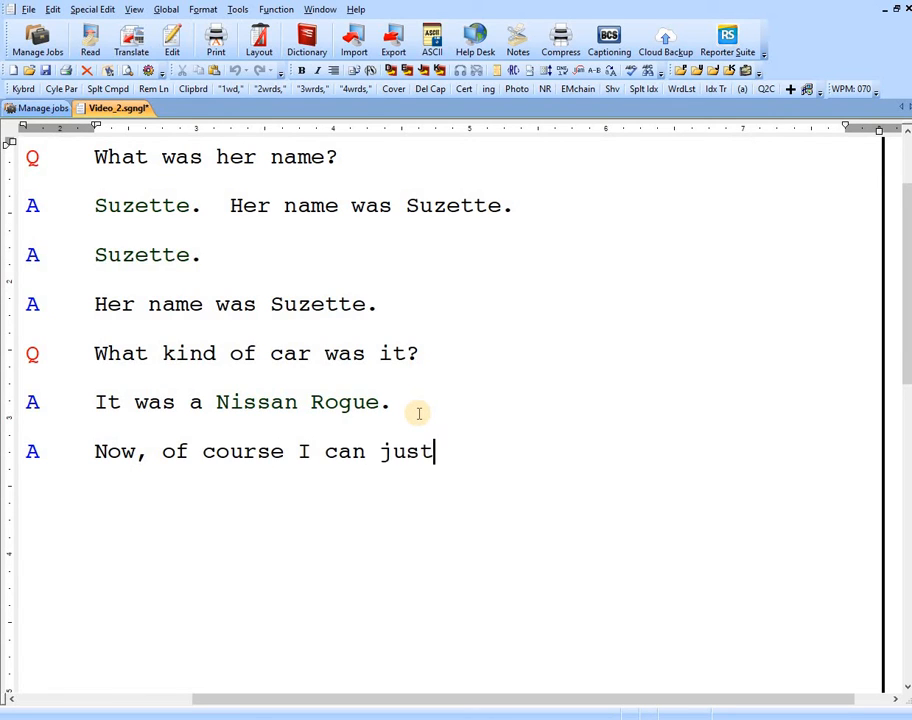
{"action": "type", "text": " write Nissan Rogue."}
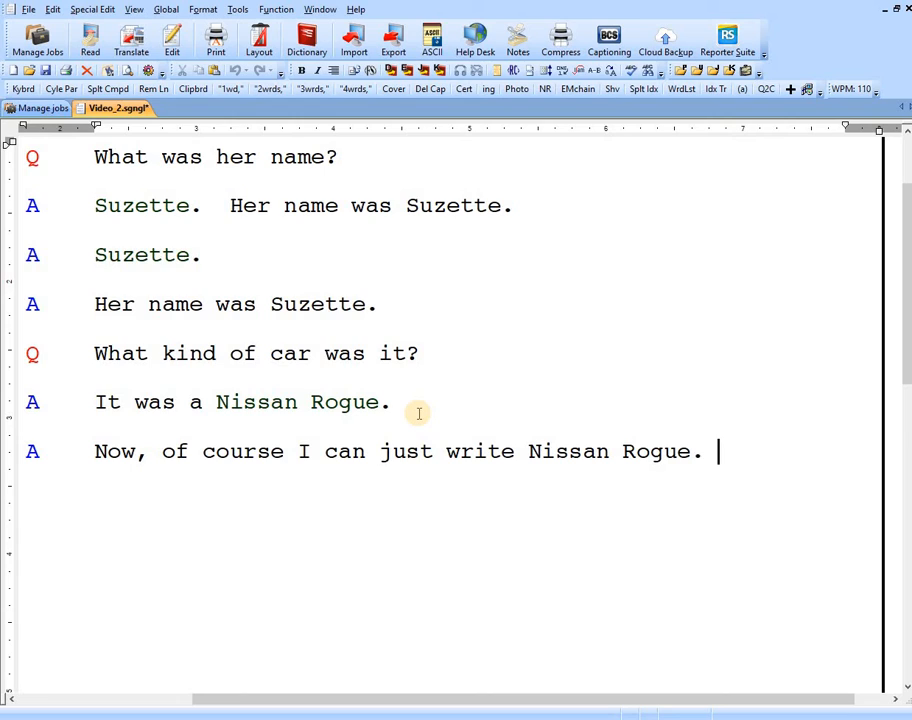